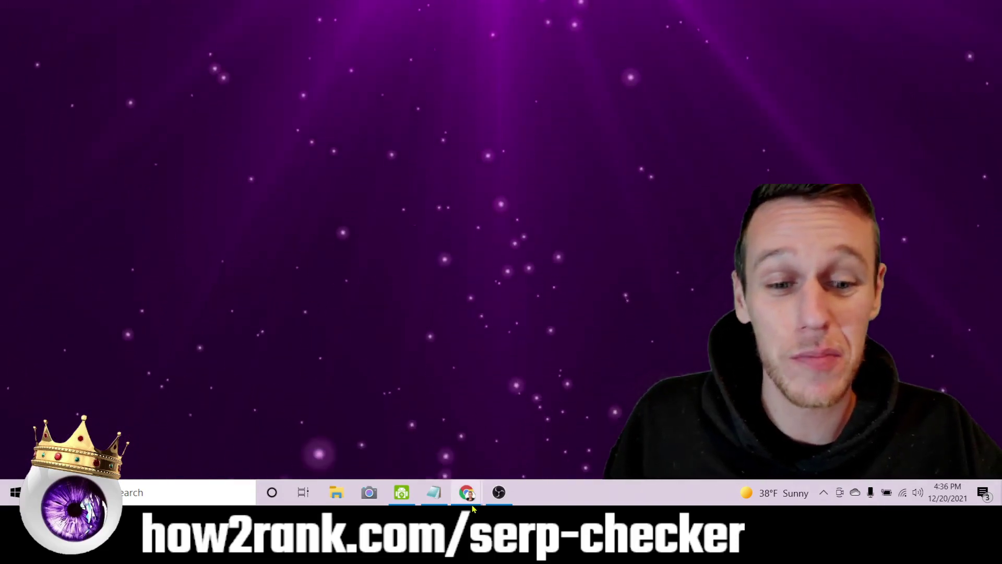
# - Run a Traffic Checker lookup of ranked keywords for husslemarketing.com
pyautogui.moveTo(467, 494)
pyautogui.click(605, 436)
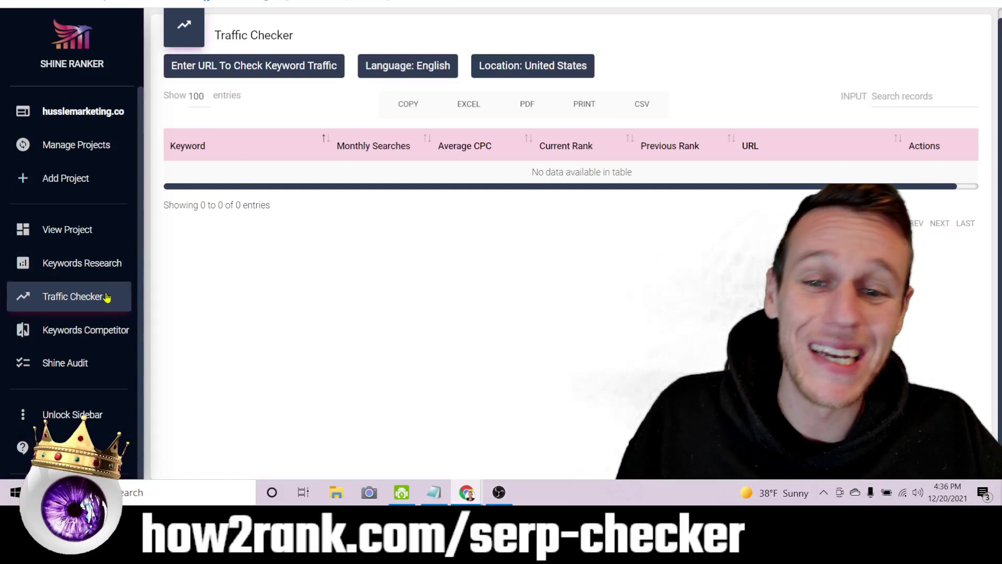
pyautogui.click(265, 72)
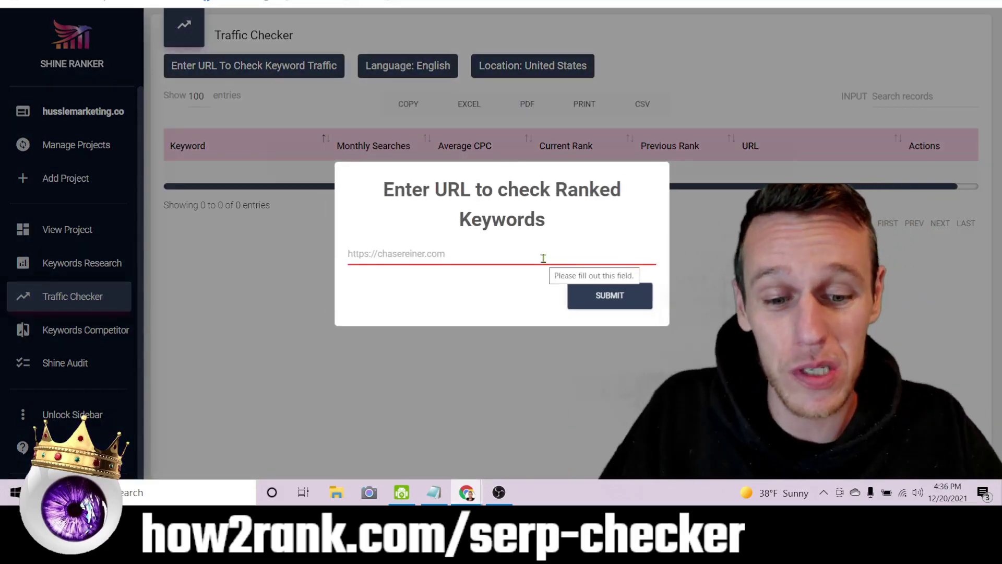
pyautogui.click(543, 259)
pyautogui.write('husslemarketing.com')
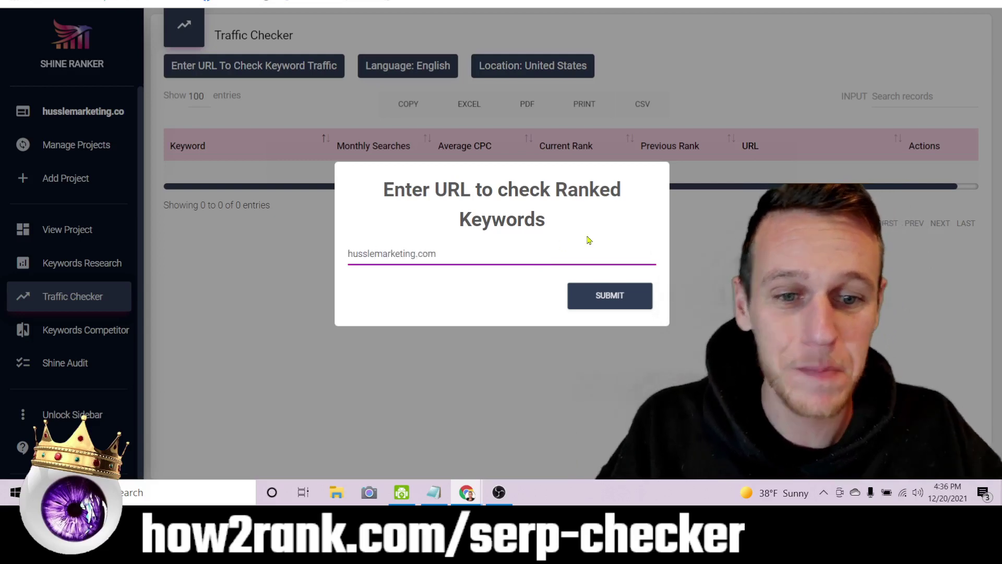
pyautogui.click(609, 296)
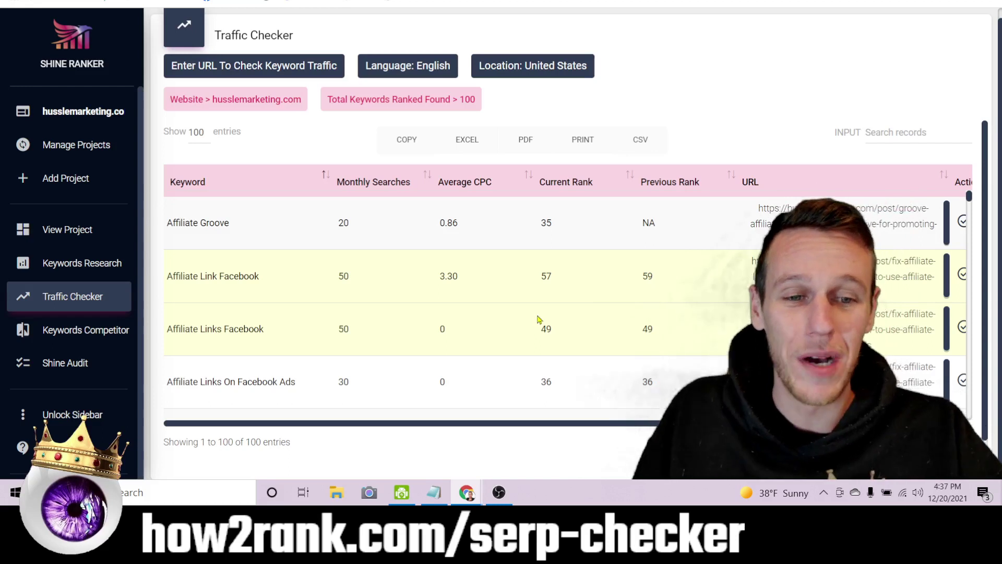
# - Scroll the 100-keyword results table right to reveal the ranking post URLs and Actions
pyautogui.hscroll(2, 539, 320)
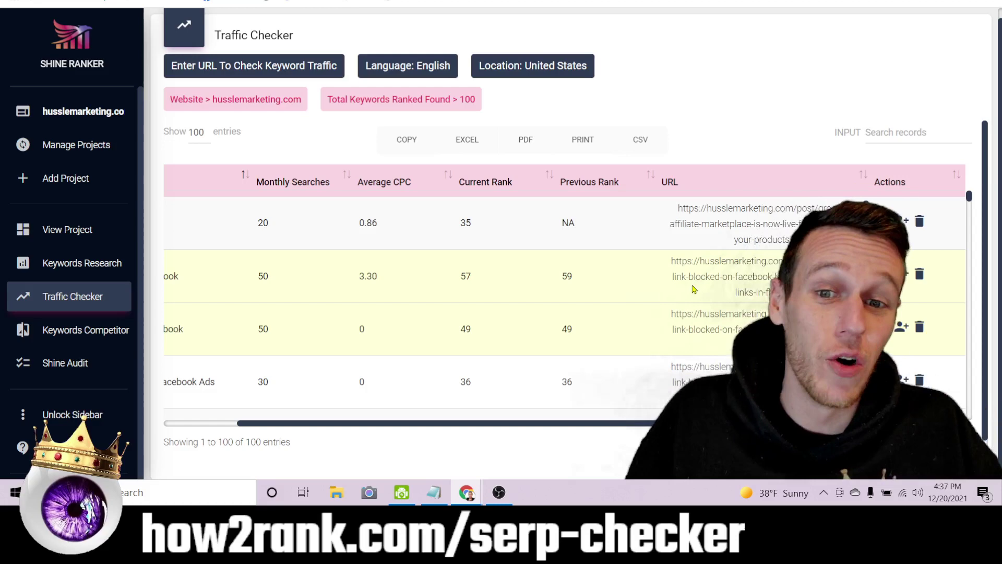
# - Open the tracked-keywords dashboard and sort it by Search Rate, highest first
pyautogui.click(82, 111)
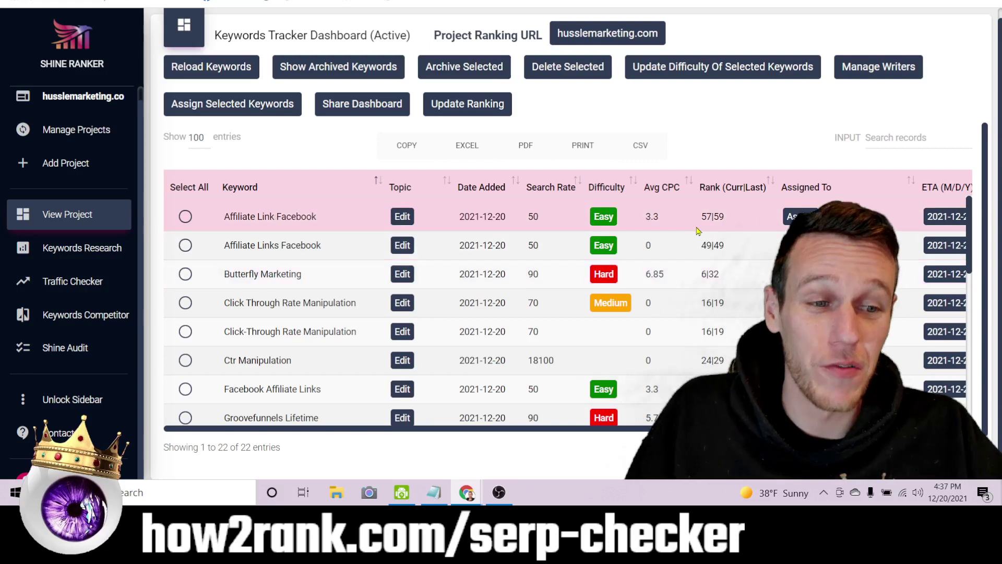
pyautogui.scroll(-8, 580, 232)
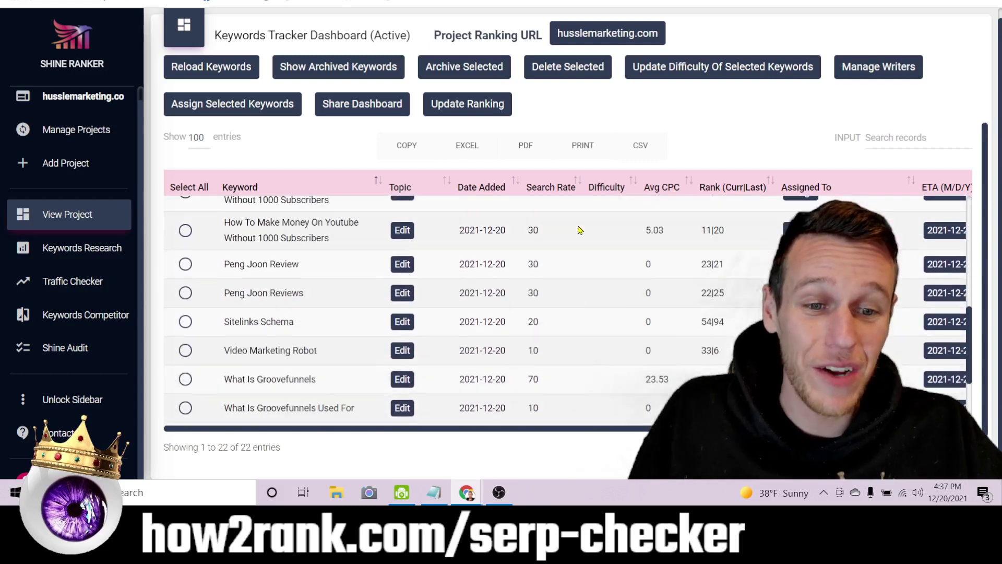
pyautogui.scroll(8, 635, 298)
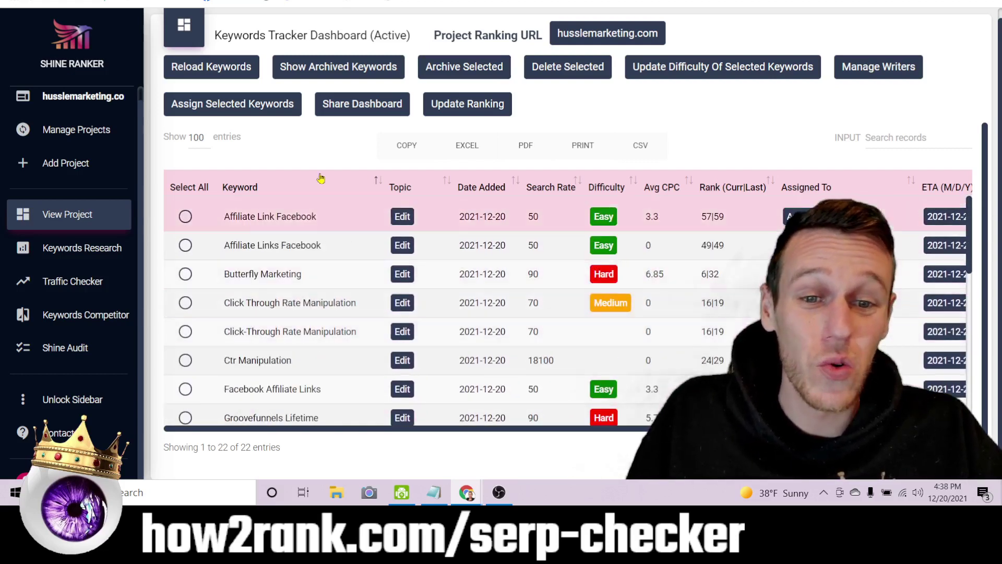
pyautogui.click(551, 188)
pyautogui.click(546, 188)
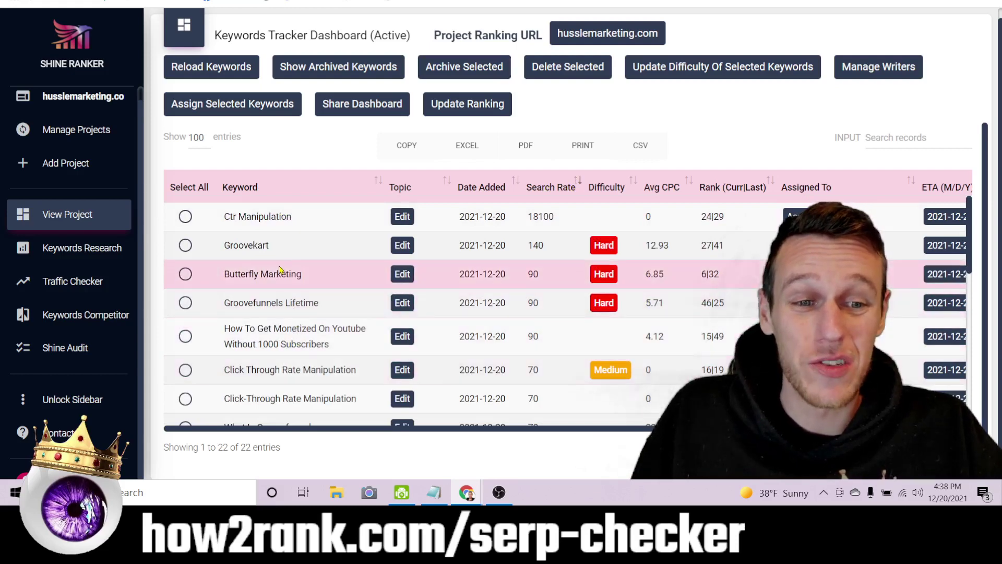
# - Sort by Difficulty with rated keywords first, then move Search Rate before Date Added and Difficulty after Keyword
pyautogui.click(604, 193)
pyautogui.click(603, 195)
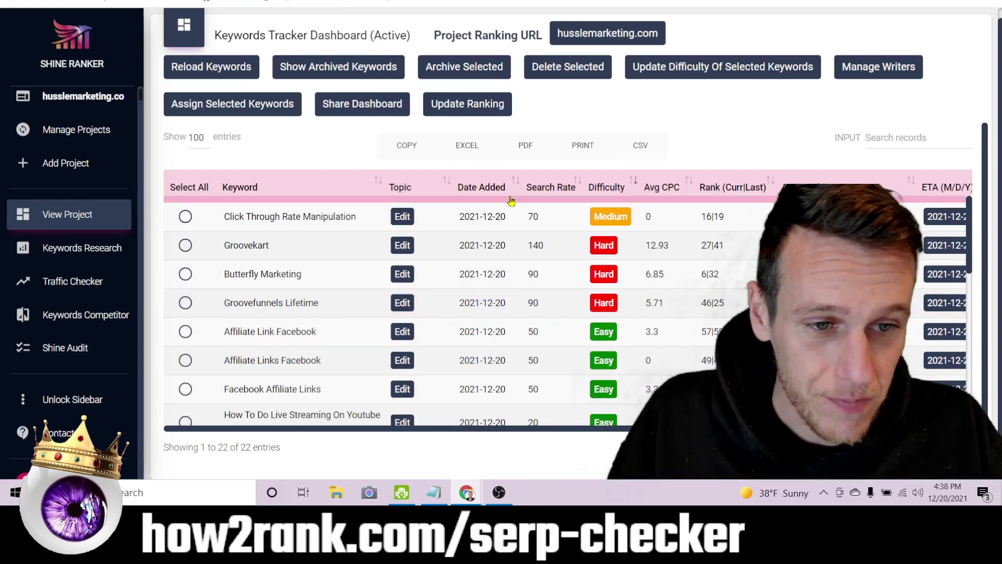
pyautogui.moveTo(546, 188); pyautogui.dragTo(469, 188)
pyautogui.moveTo(615, 187); pyautogui.dragTo(393, 190)
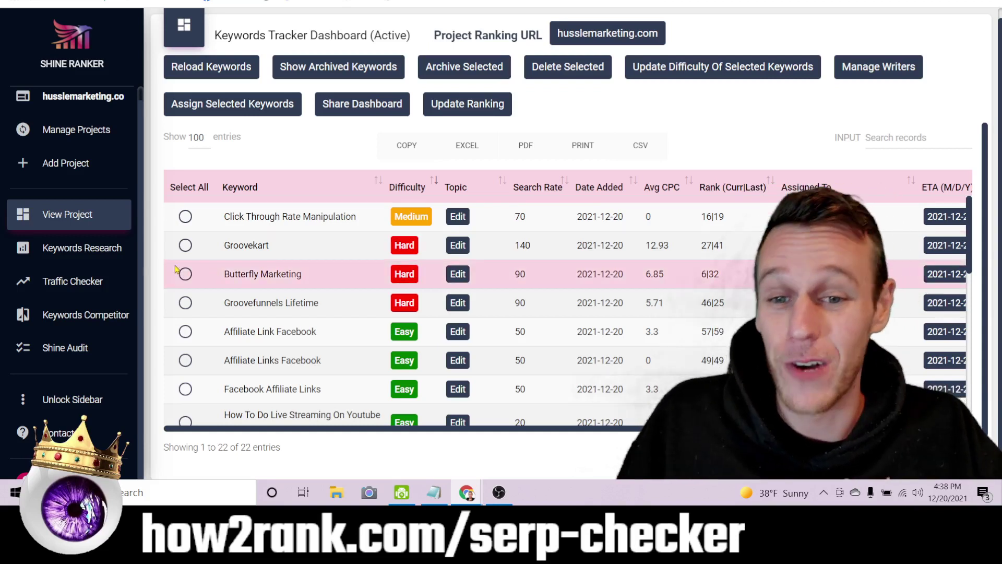
# - Submit the three topics seo, seo audit and seo checklist in Keywords Research
pyautogui.click(106, 254)
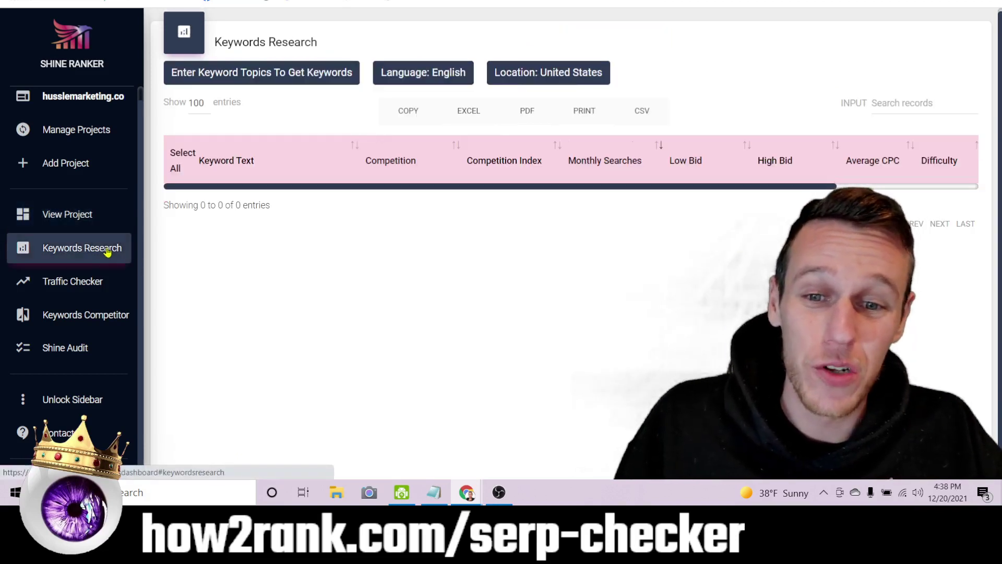
pyautogui.click(269, 74)
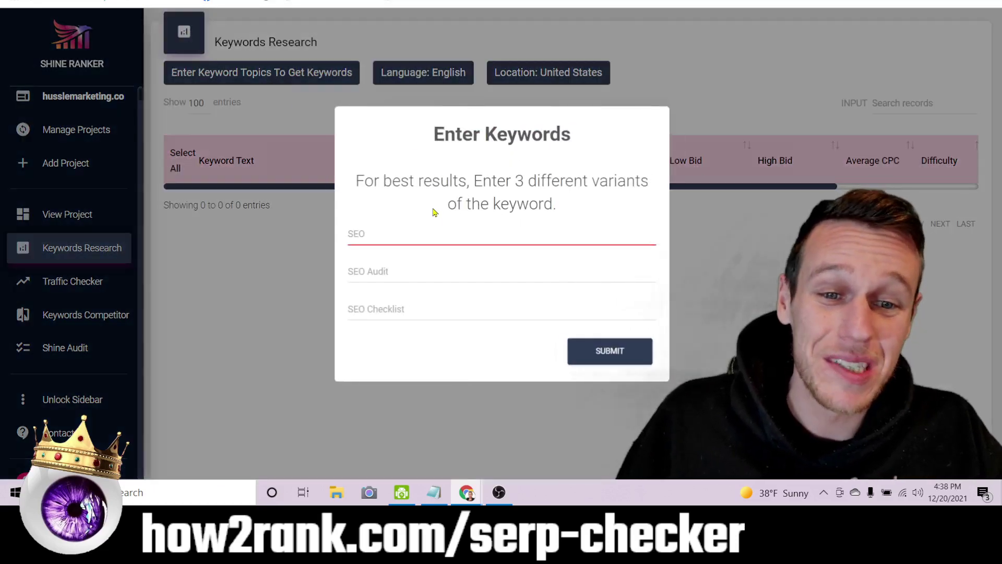
pyautogui.click(430, 239)
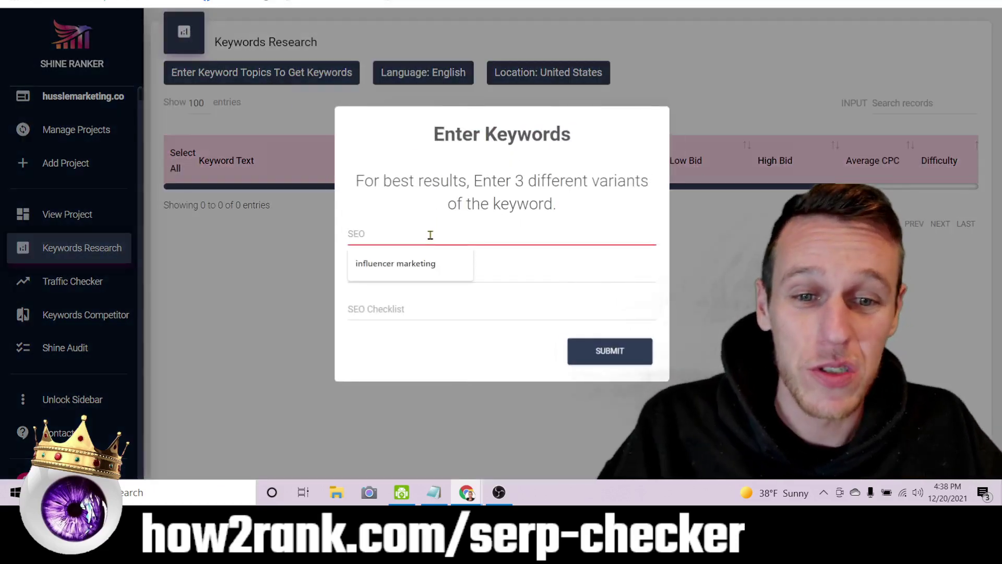
pyautogui.write('seo')
pyautogui.press('Tab')
pyautogui.write('seo')
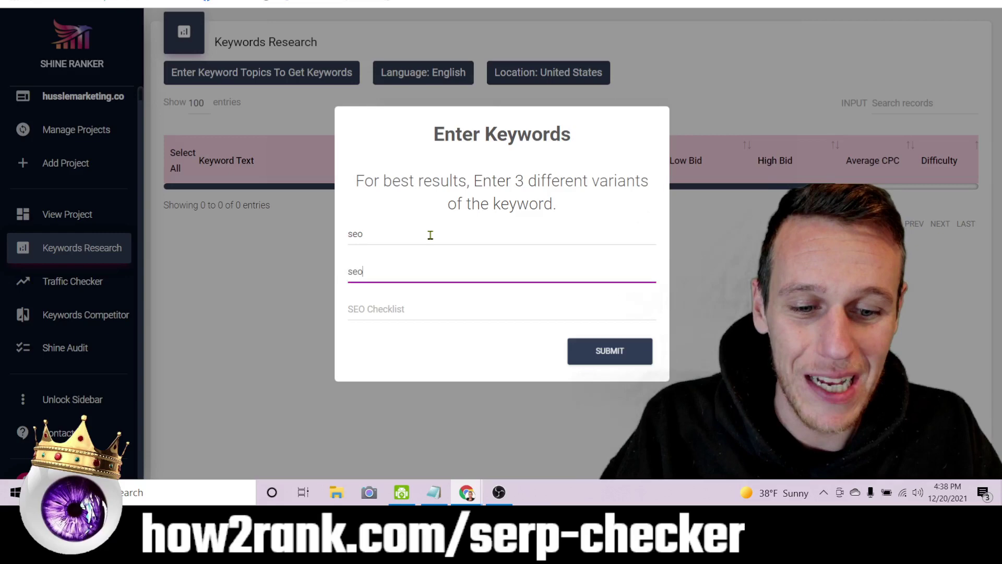
pyautogui.write(' audit')
pyautogui.press('Tab')
pyautogui.write('se')
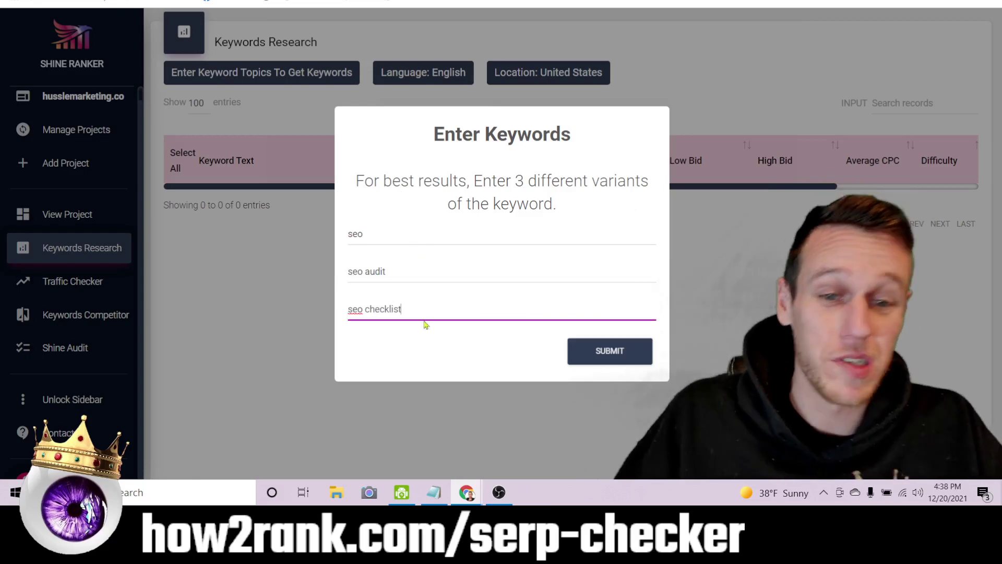
pyautogui.click(633, 344)
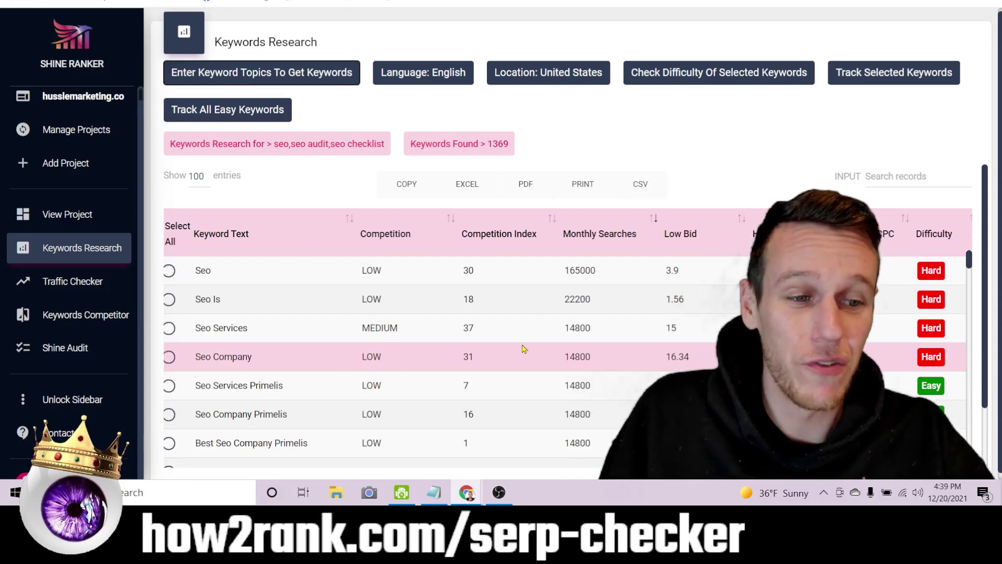
pyautogui.hscroll(4, 524, 349)
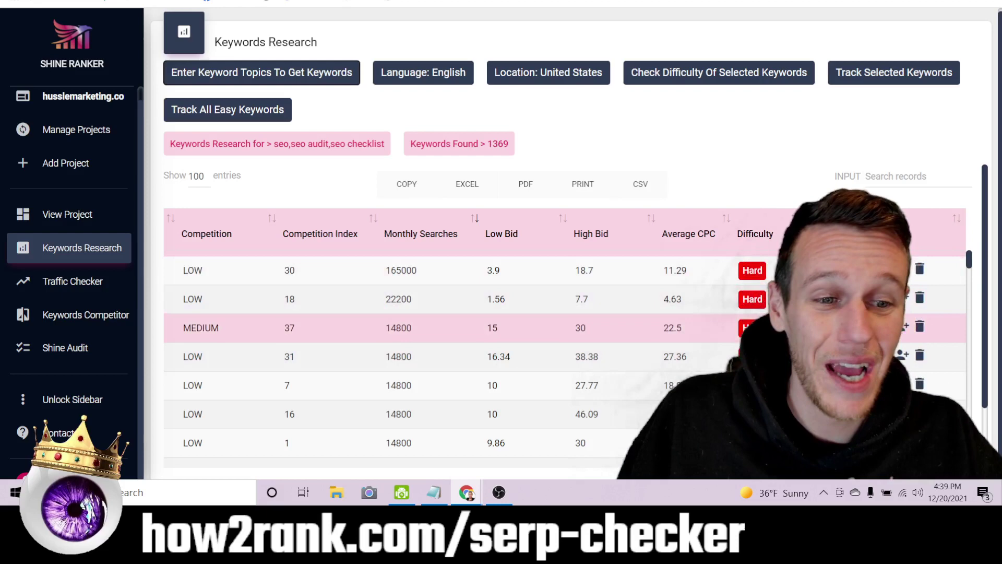
pyautogui.hscroll(-5, 522, 356)
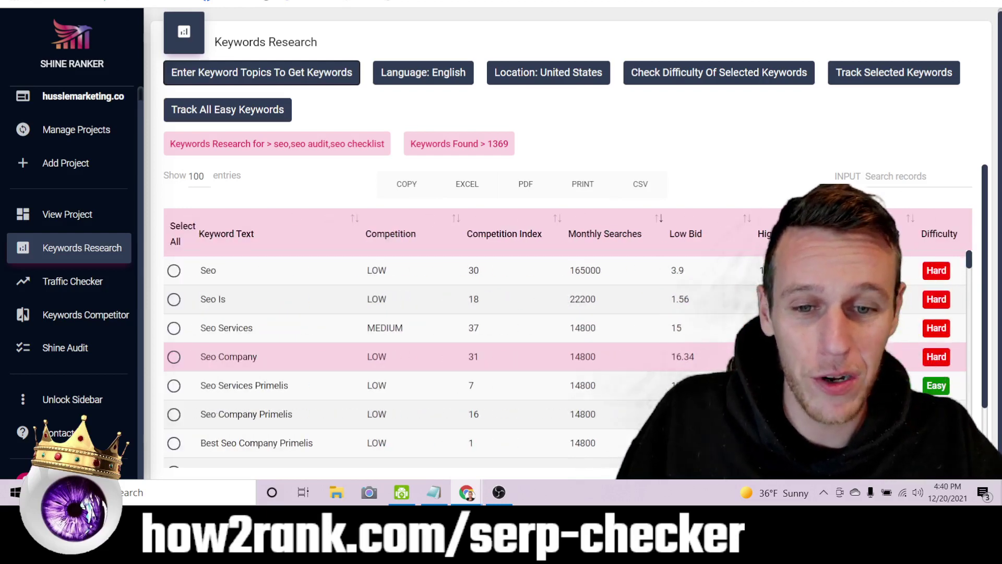
pyautogui.hscroll(5, 522, 357)
pyautogui.hscroll(1, 521, 357)
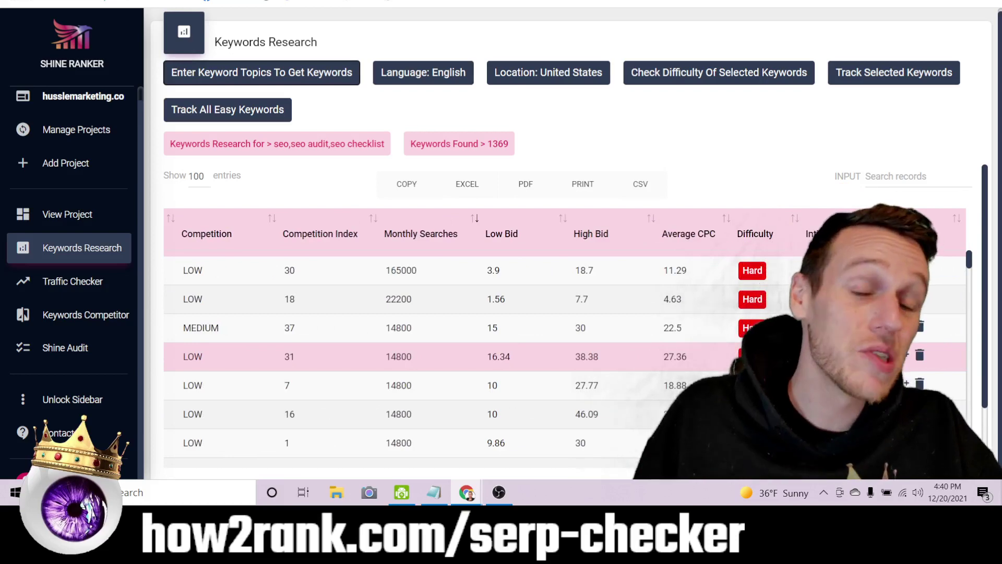
pyautogui.hscroll(-4, 522, 339)
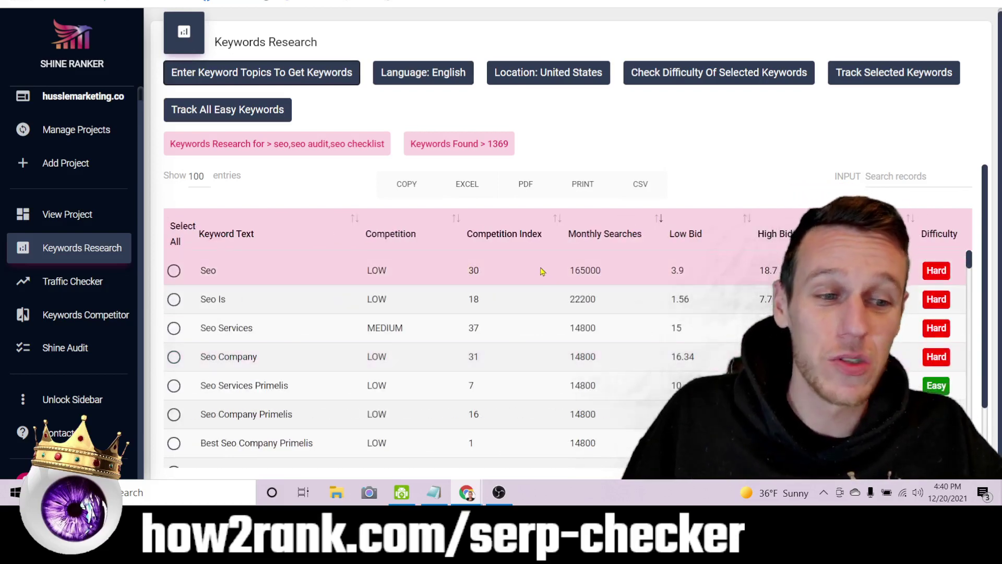
pyautogui.scroll(-1, 931, 320)
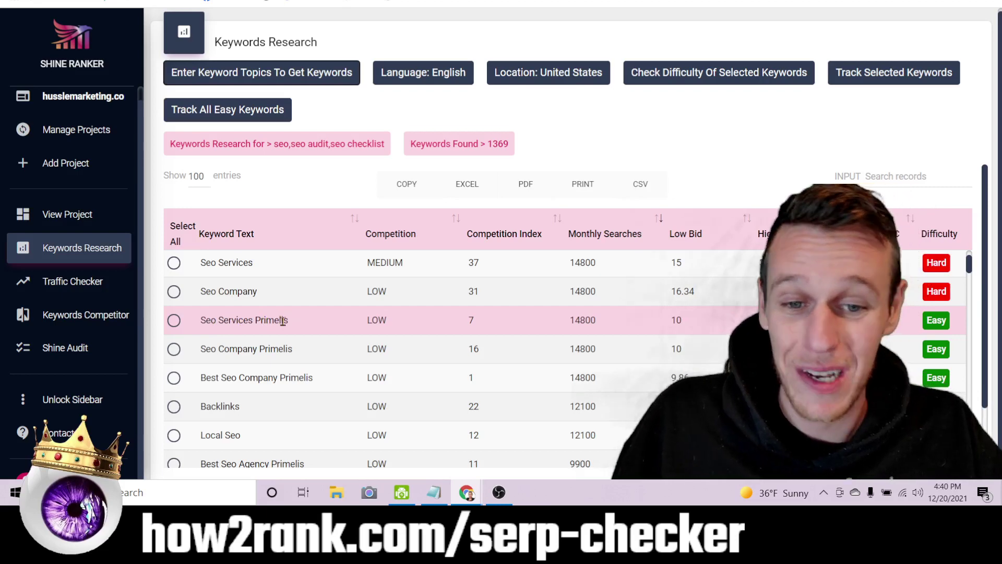
pyautogui.moveTo(255, 320); pyautogui.dragTo(290, 320)
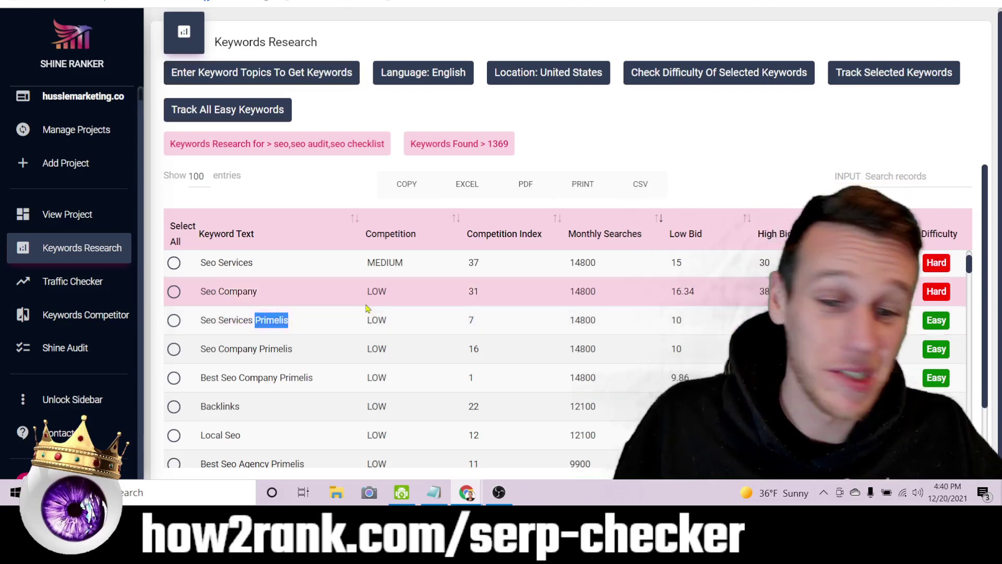
pyautogui.scroll(-1, 366, 310)
pyautogui.scroll(-3, 368, 313)
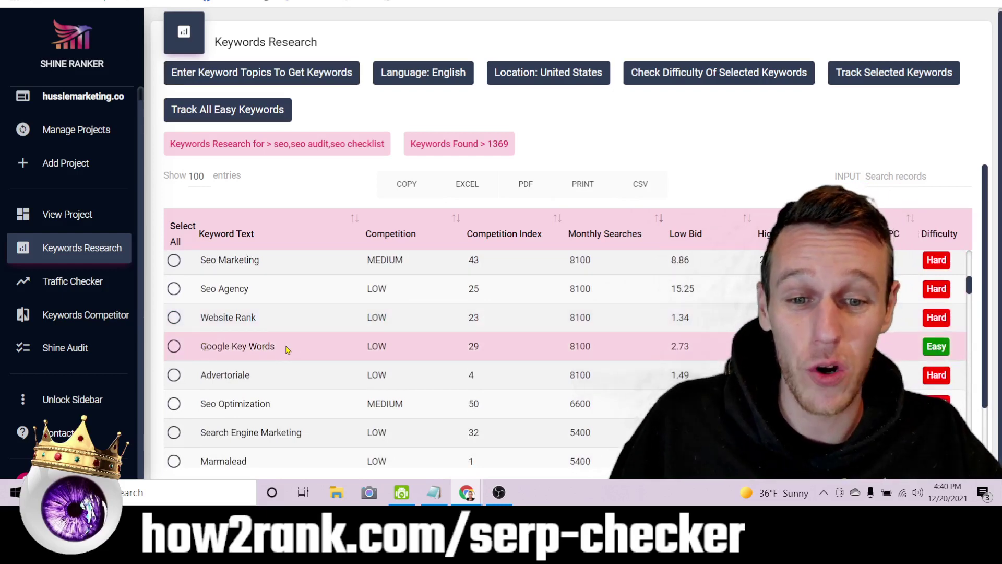
pyautogui.moveTo(232, 346); pyautogui.dragTo(280, 349)
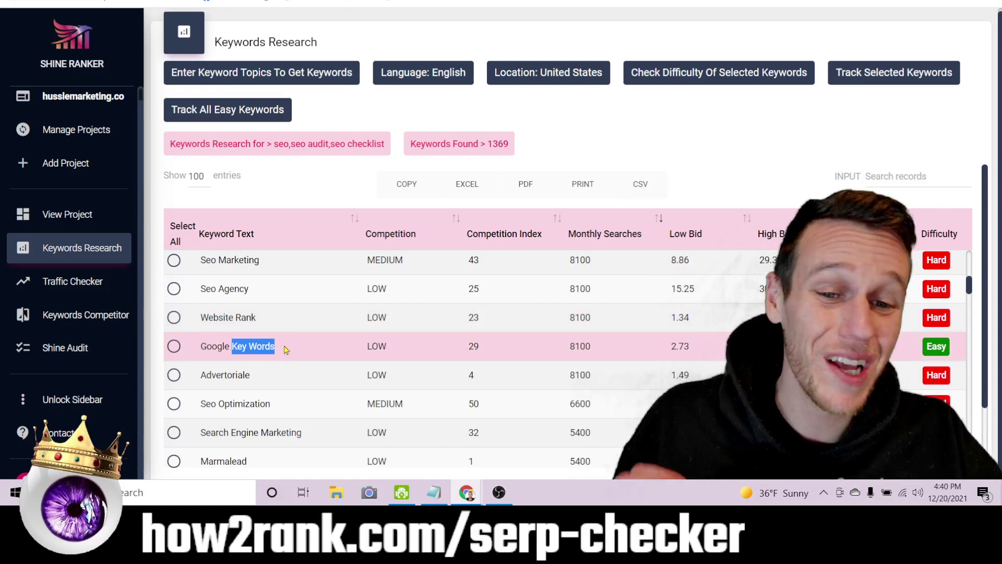
pyautogui.click(266, 346)
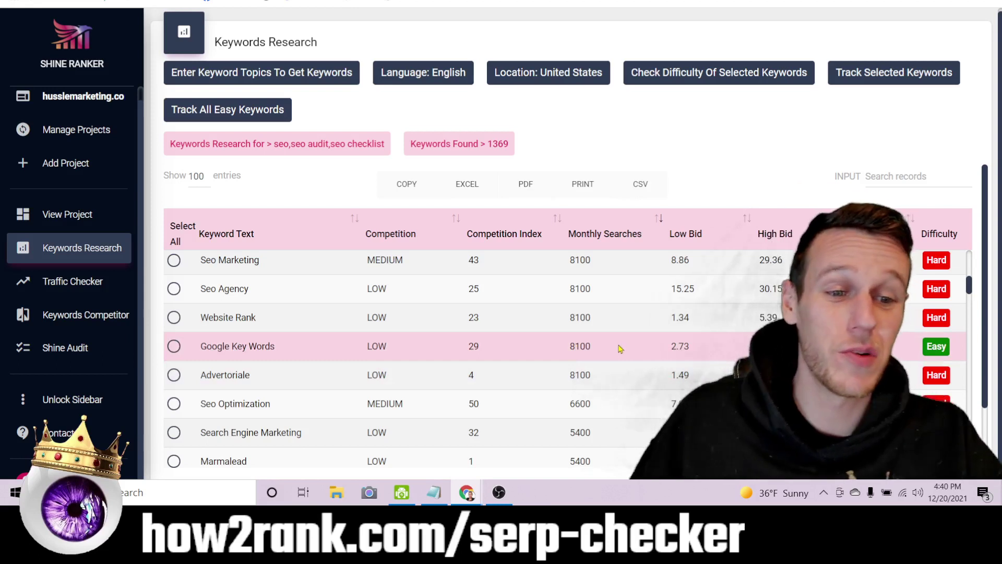
pyautogui.hscroll(4, 620, 349)
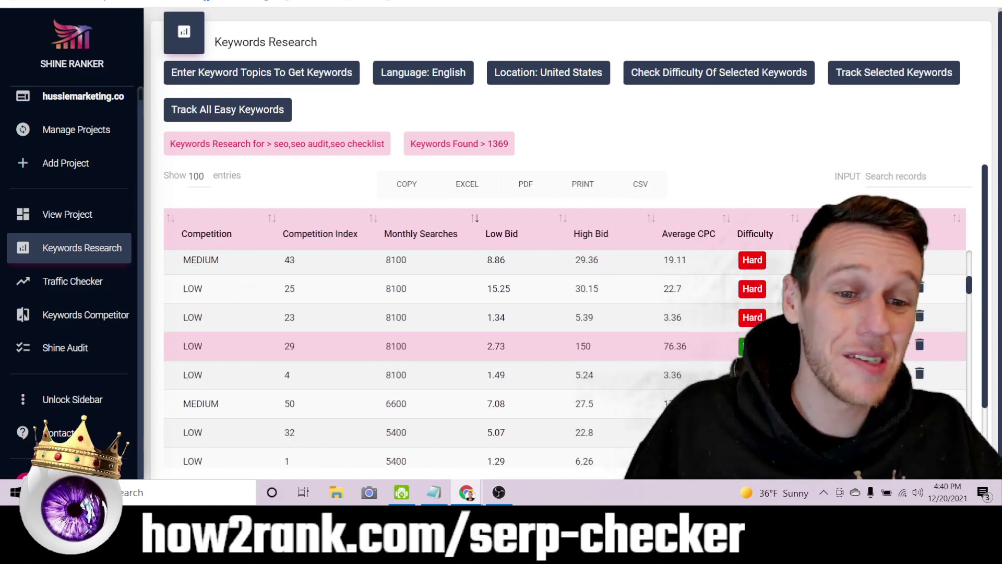
pyautogui.hscroll(-4, 620, 349)
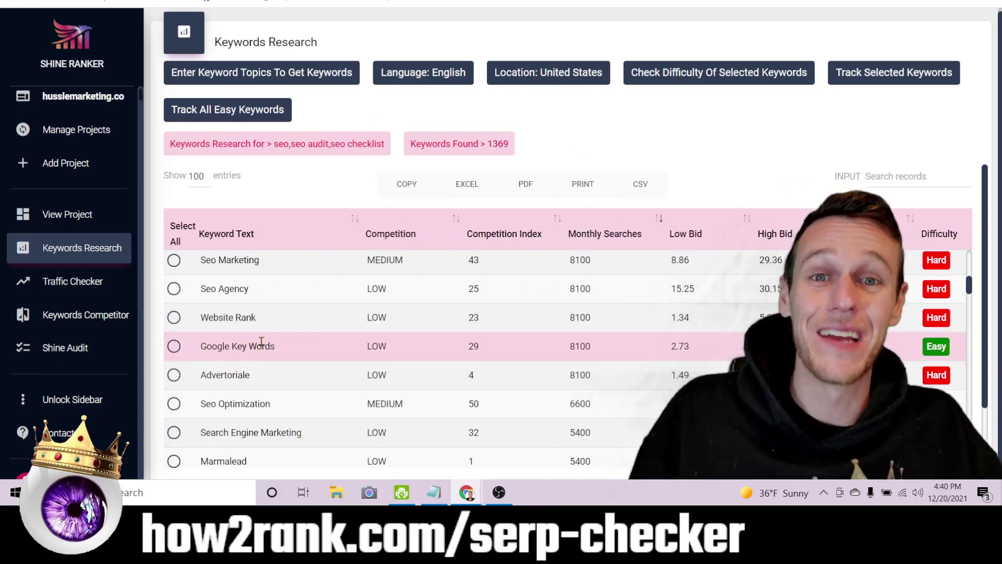
pyautogui.hscroll(4, 262, 342)
pyautogui.scroll(1, 261, 343)
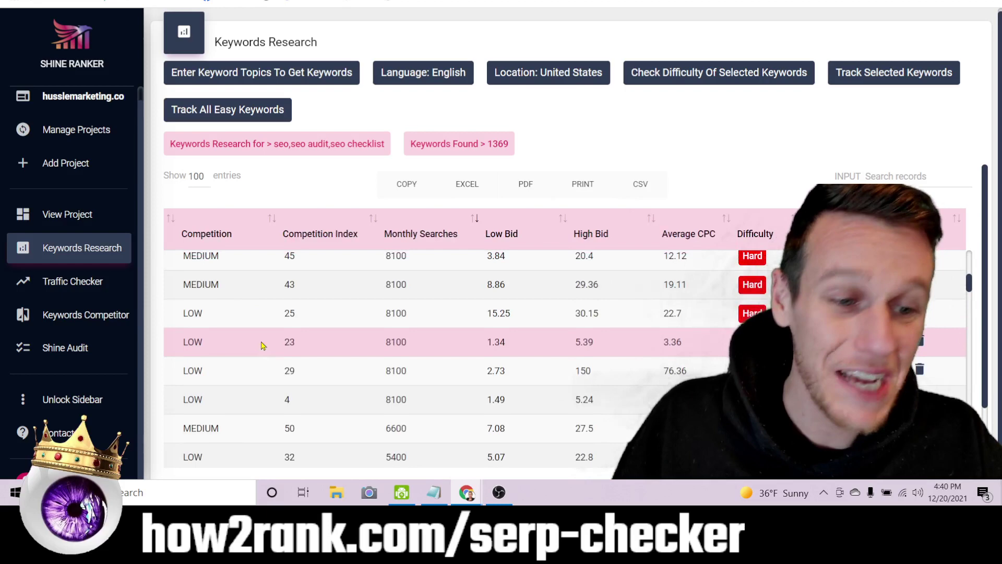
pyautogui.hscroll(-4, 262, 345)
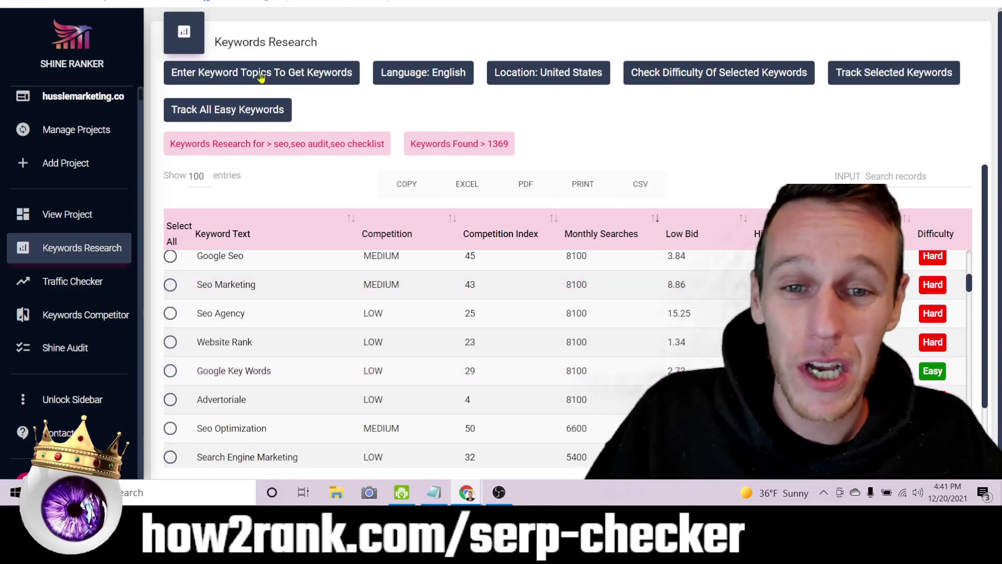
pyautogui.scroll(-8, 717, 261)
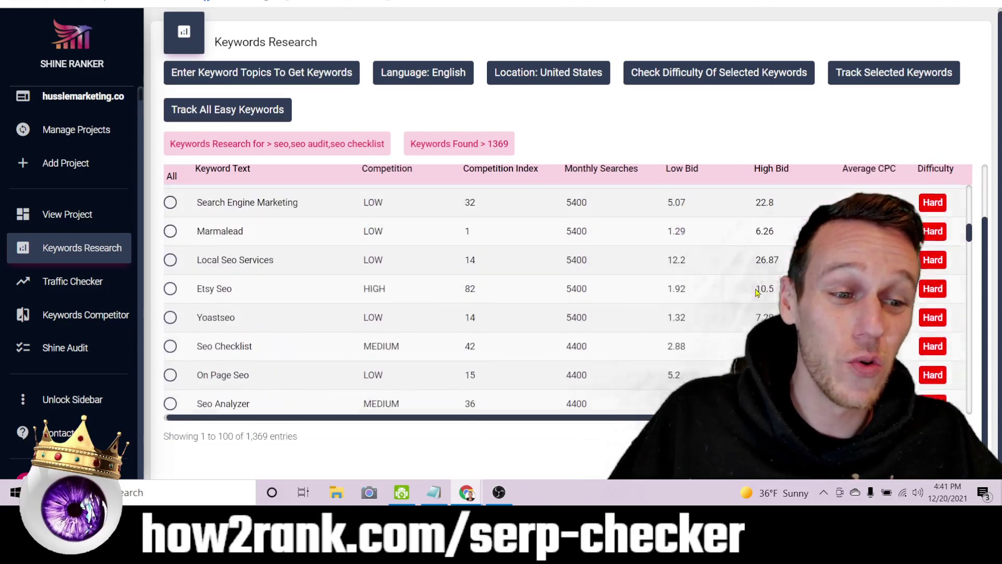
pyautogui.scroll(-15, 718, 334)
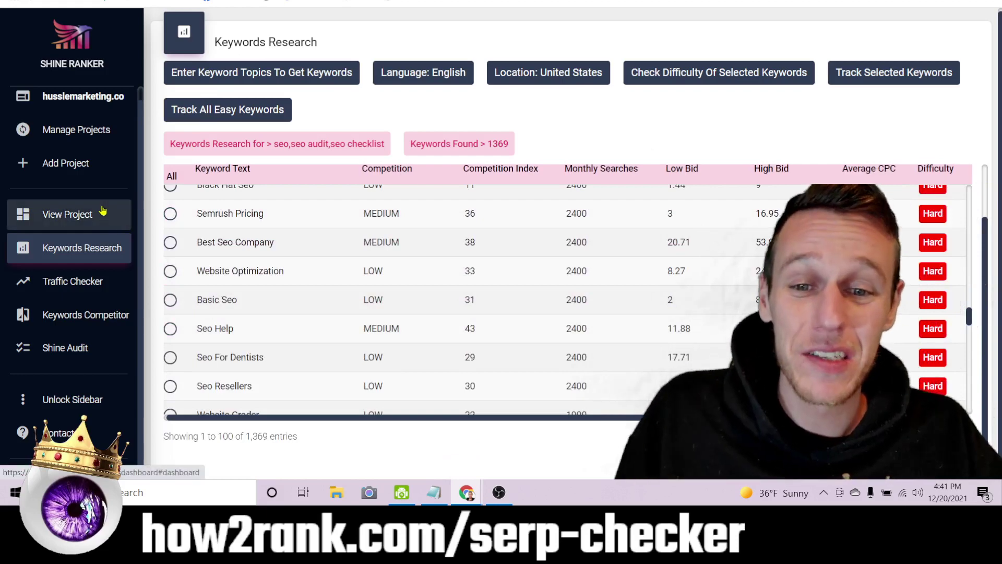
# - Open the husslemarketing.com tracked-keywords dashboard and sort by current rank, best first
pyautogui.click(130, 212)
pyautogui.scroll(-8, 730, 278)
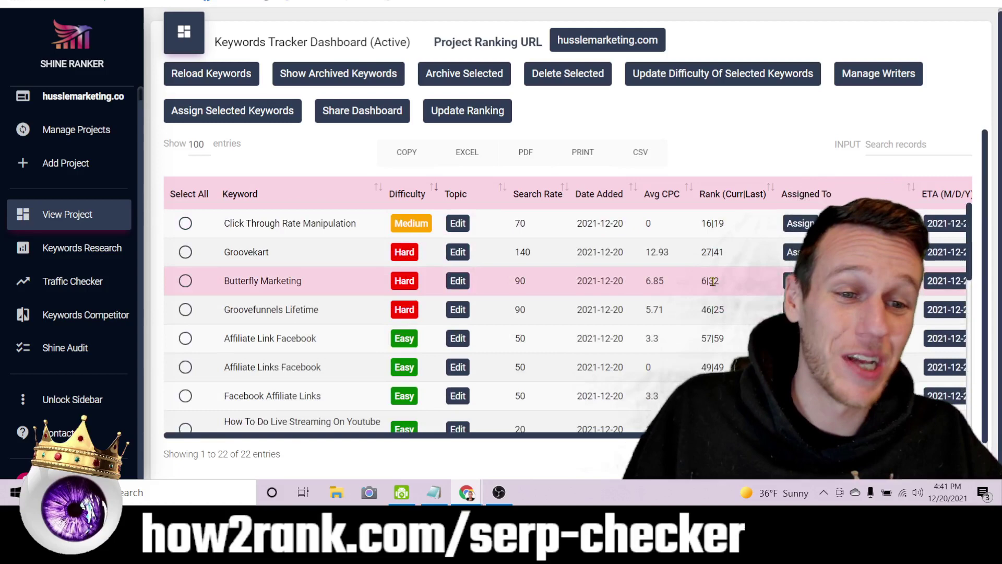
pyautogui.scroll(8, 726, 271)
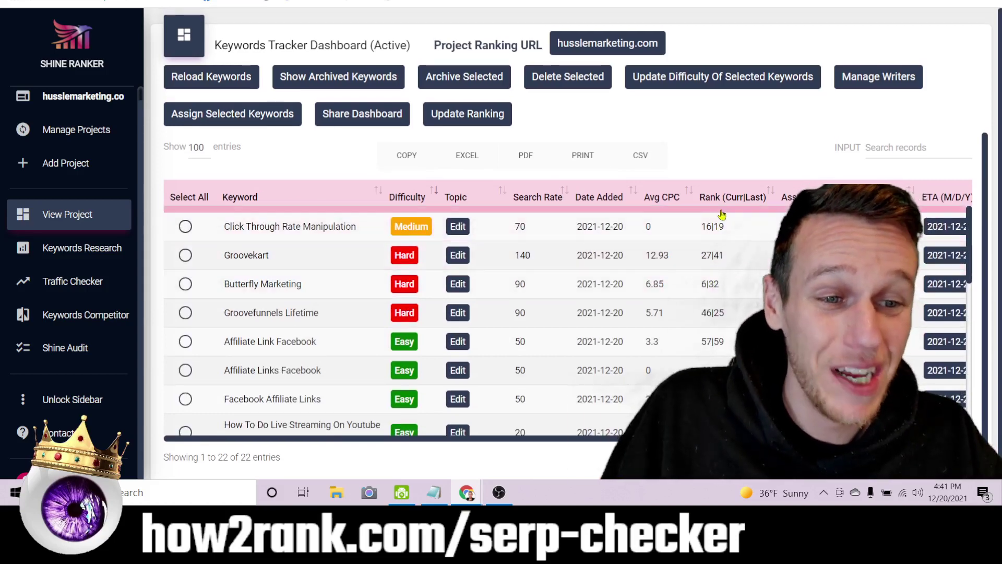
pyautogui.click(733, 197)
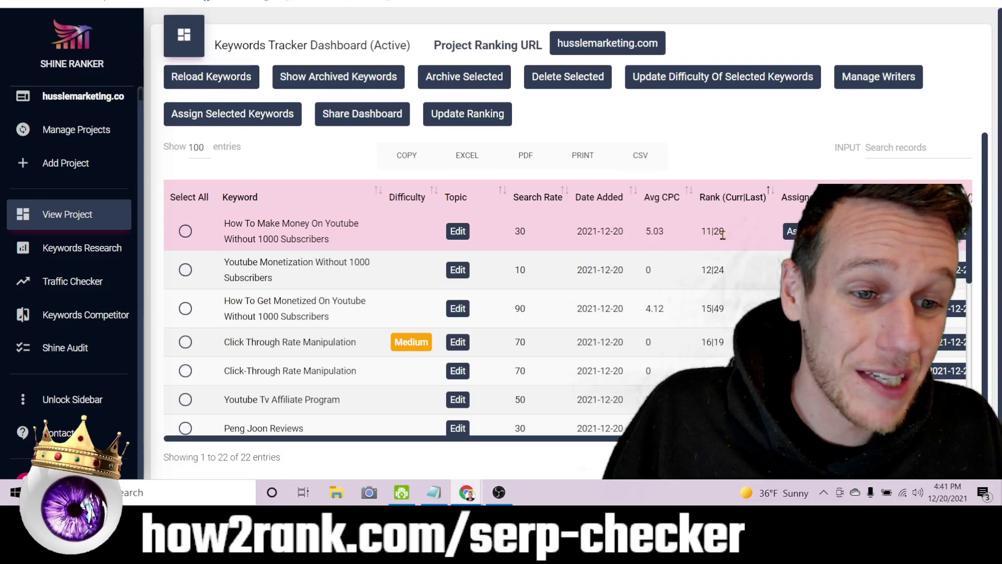
# - Review the sorted rankings, highlighting the top rank 11|20 and the Peng Joon Review keyword
pyautogui.doubleClick(727, 235)
pyautogui.click(728, 235)
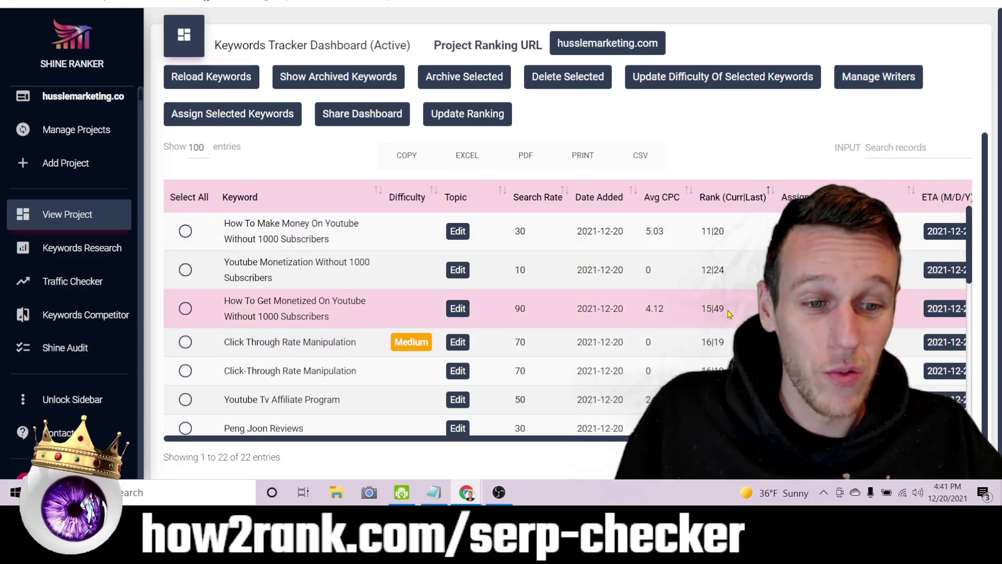
pyautogui.scroll(-1, 700, 292)
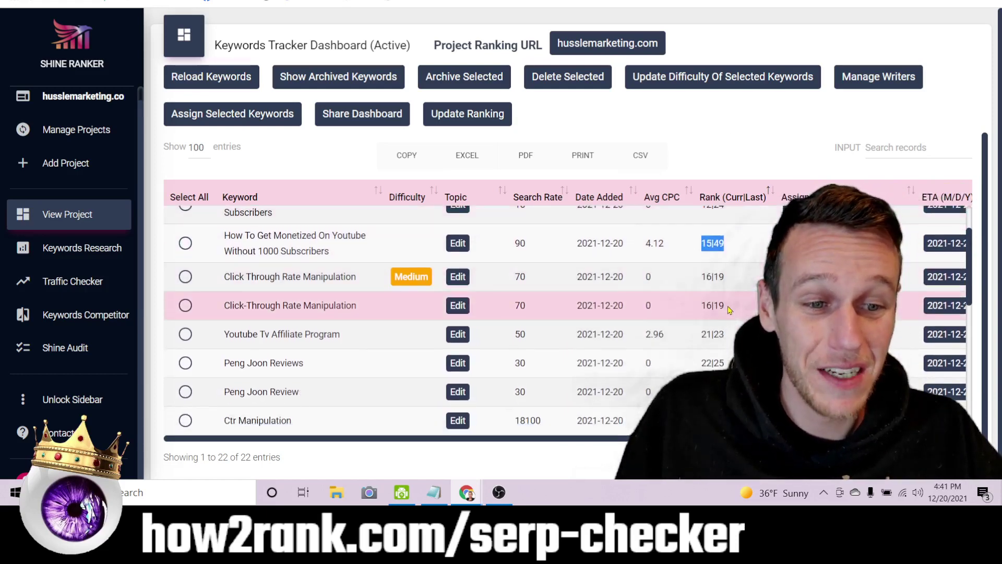
pyautogui.moveTo(724, 306); pyautogui.dragTo(694, 309)
pyautogui.scroll(-2, 695, 309)
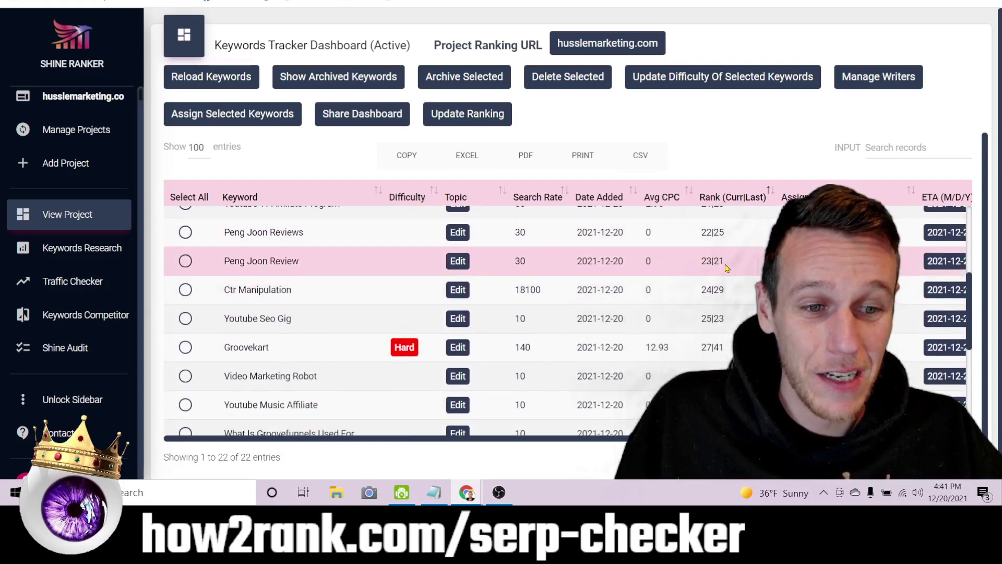
pyautogui.scroll(-1, 725, 266)
pyautogui.scroll(1, 720, 264)
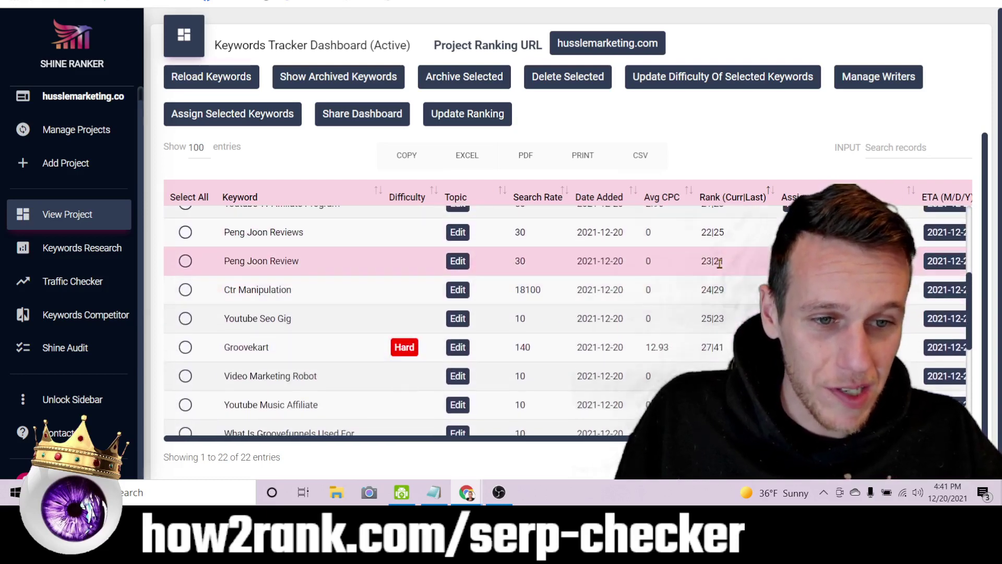
pyautogui.moveTo(224, 262); pyautogui.dragTo(339, 262)
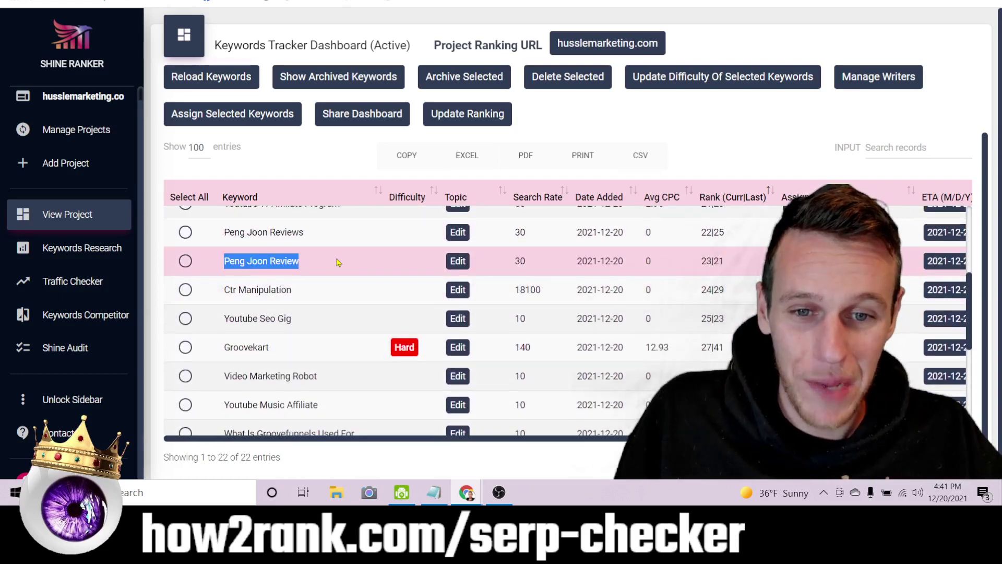
pyautogui.click(364, 262)
pyautogui.scroll(-1, 686, 280)
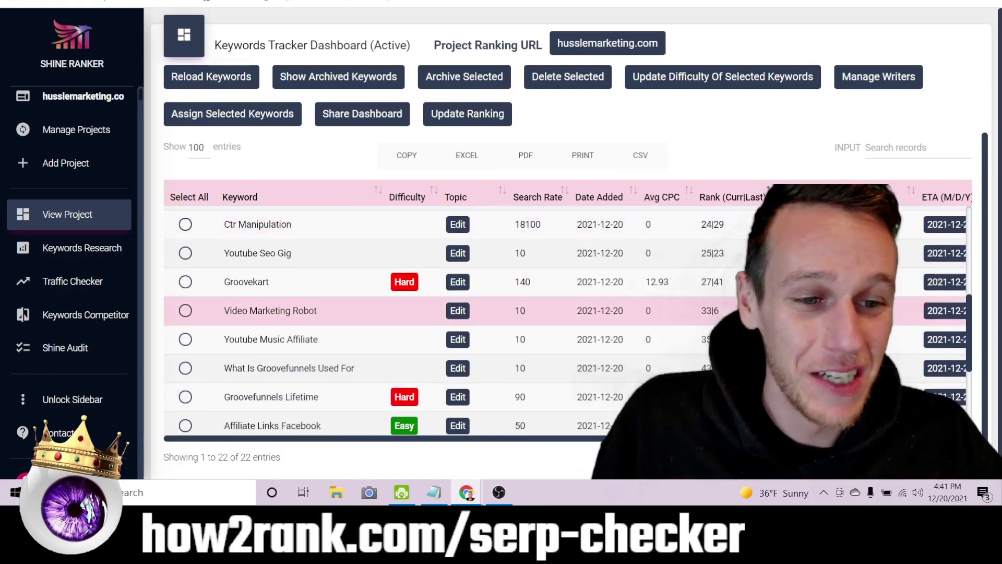
pyautogui.scroll(-1, 686, 281)
pyautogui.scroll(-3, 745, 349)
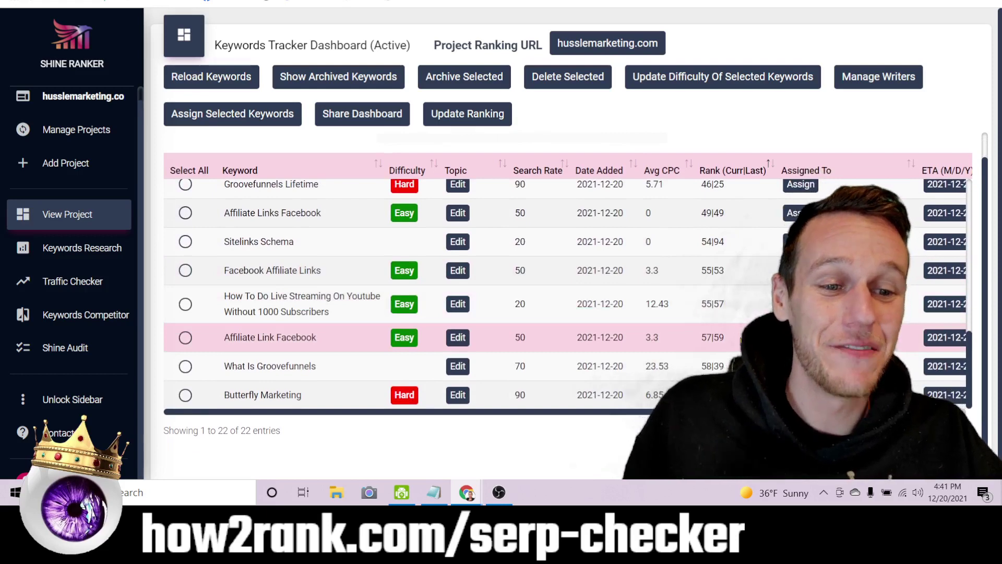
pyautogui.scroll(5, 740, 339)
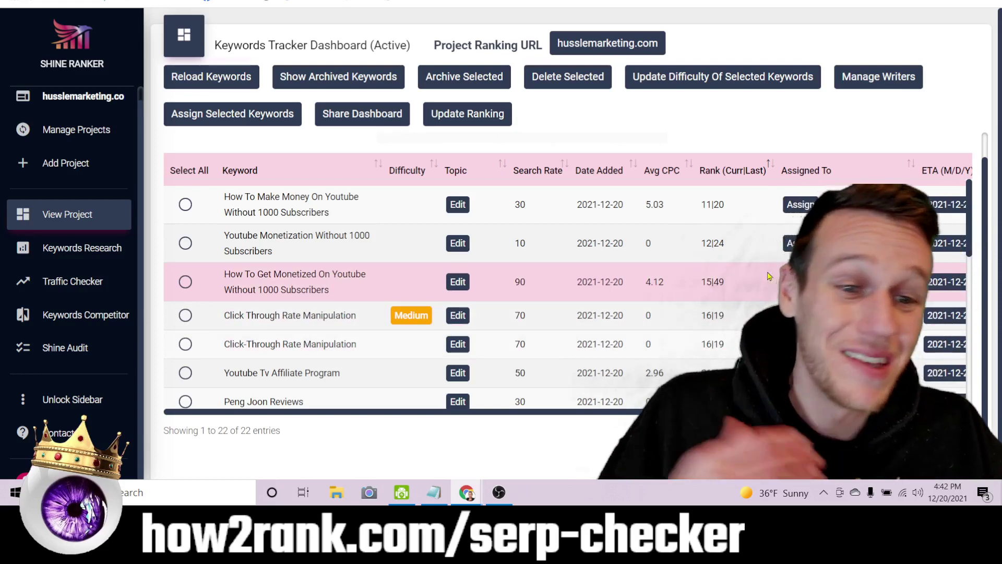
pyautogui.scroll(-4, 768, 275)
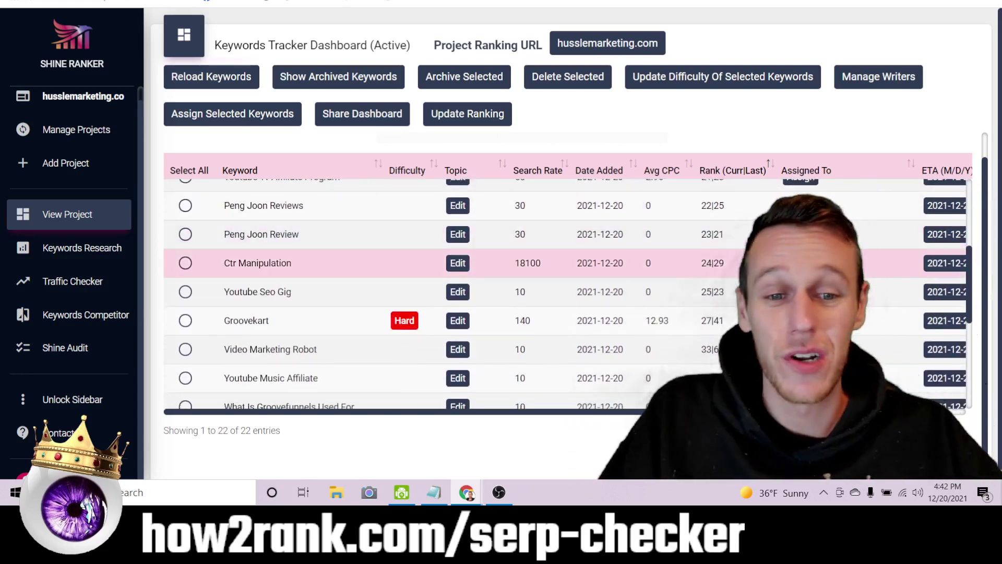
pyautogui.scroll(4, 564, 292)
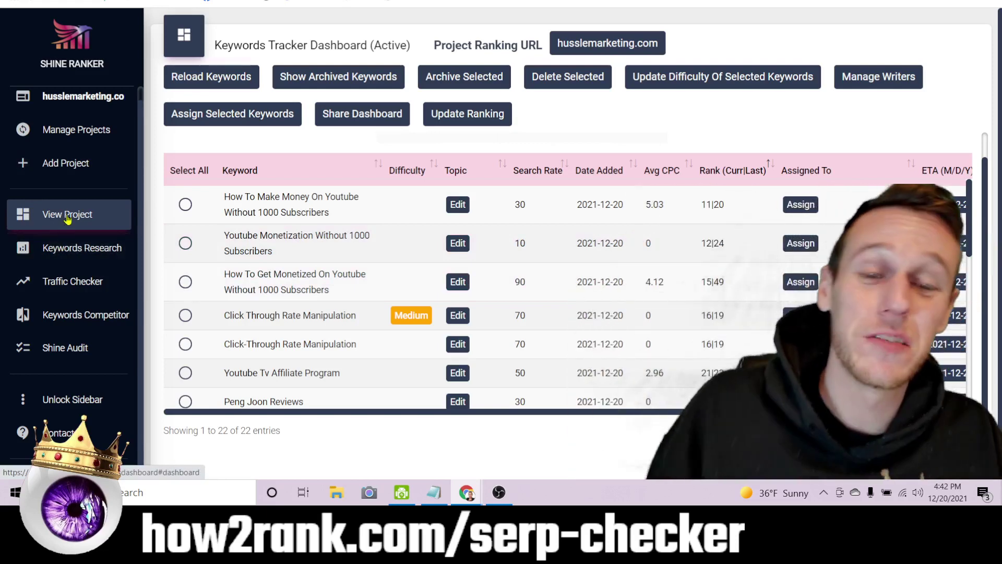
pyautogui.scroll(1, 67, 218)
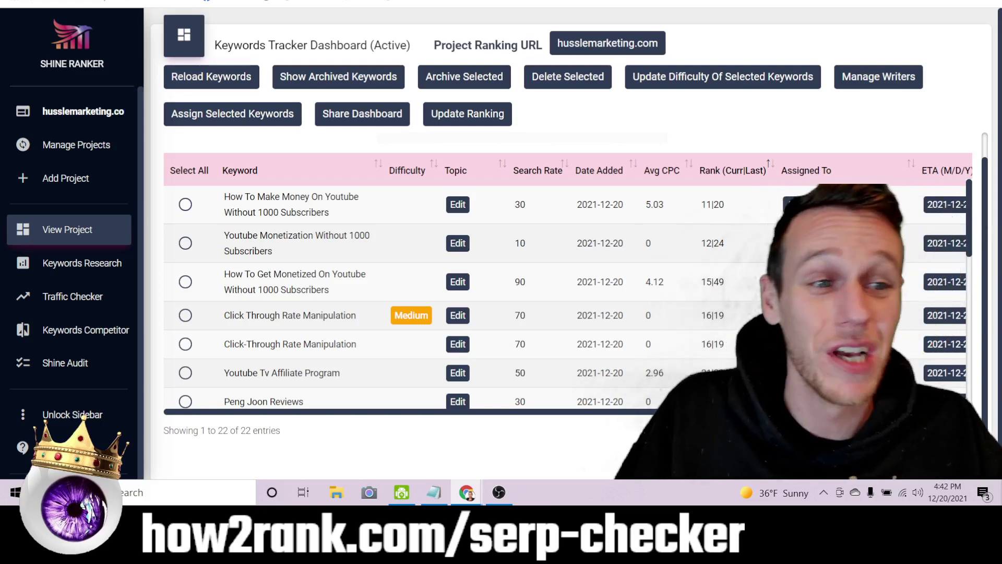
# - Minimize the browser with Win+D to reveal the empty purple desktop
pyautogui.press('super+d')
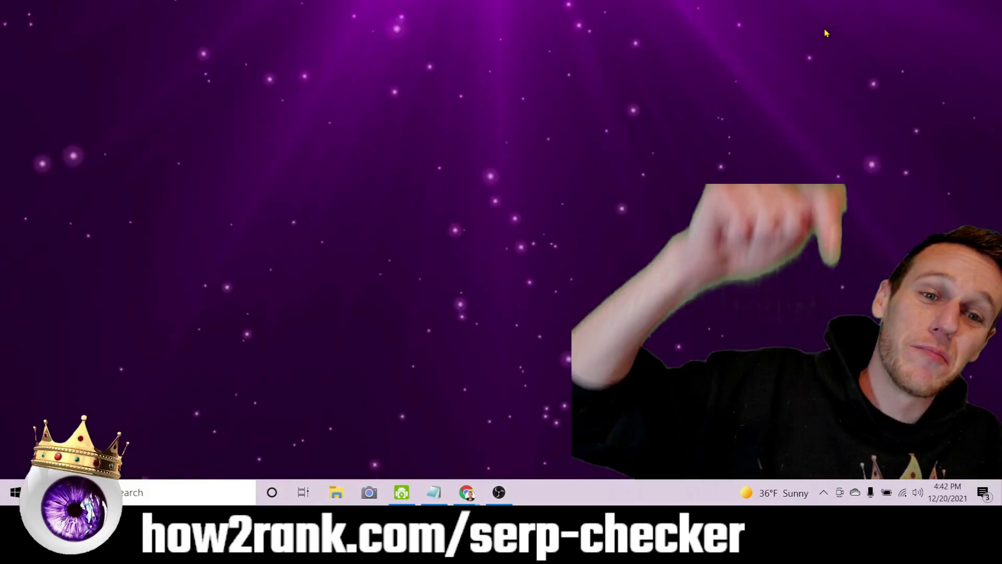